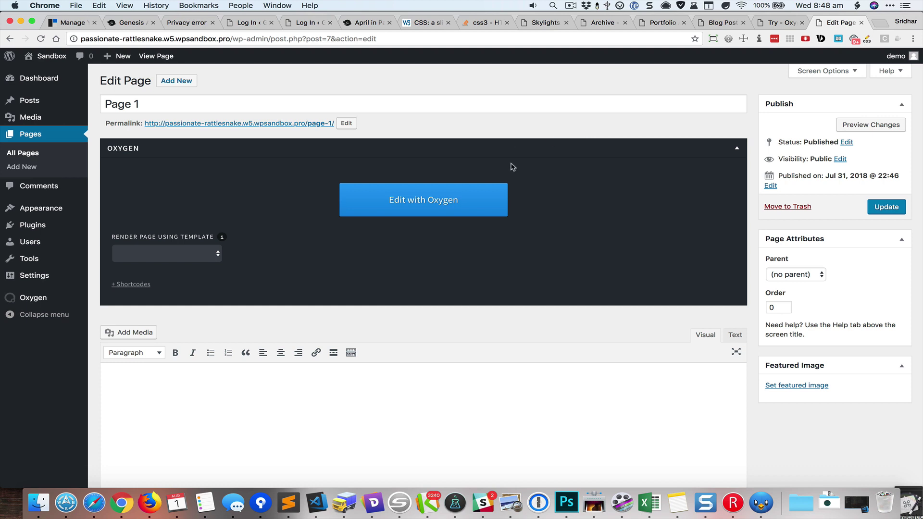
- Launch the Oxygen visual editor for Page 1 from its WordPress edit screen
click(482, 202)
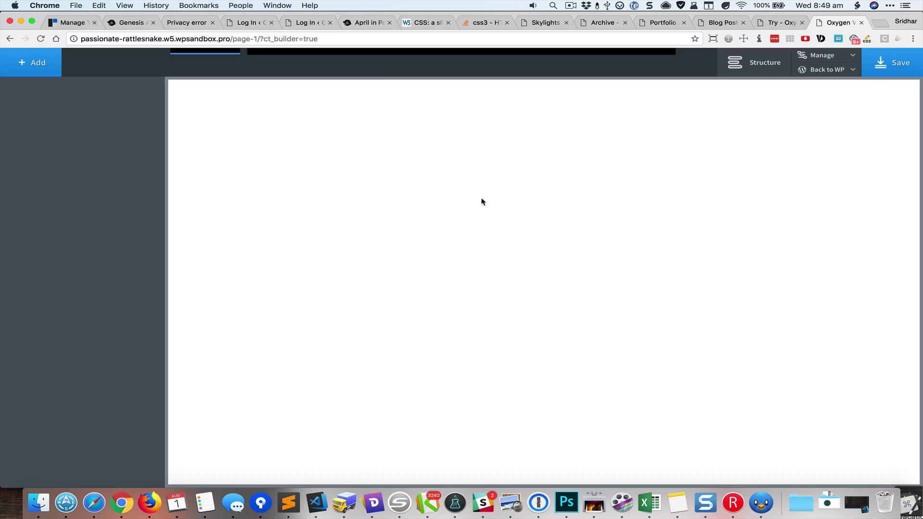
- Add a Header Builder and expand its Header Row (#3) in the Structure panel
click(479, 53)
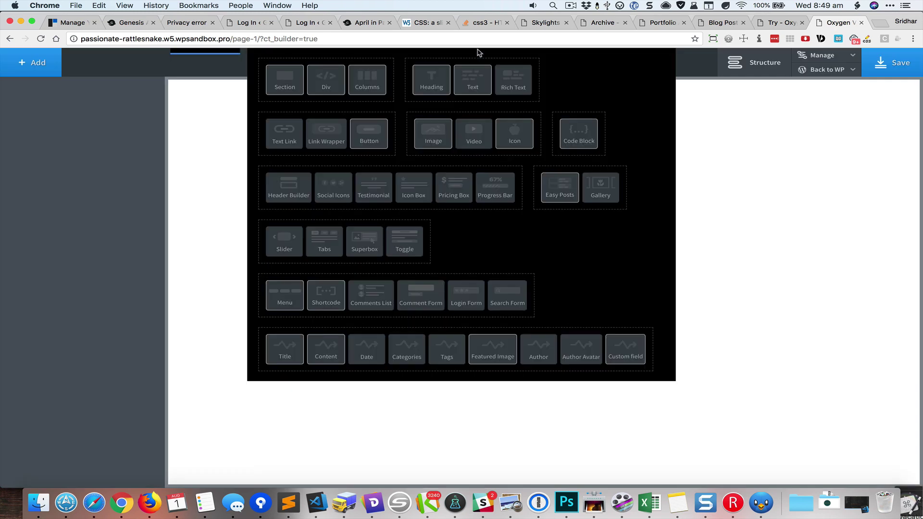
click(299, 185)
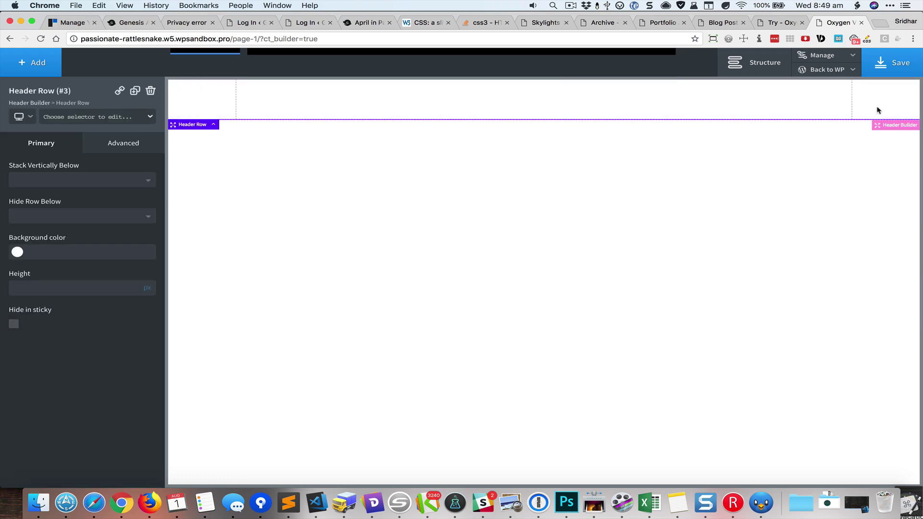
click(762, 68)
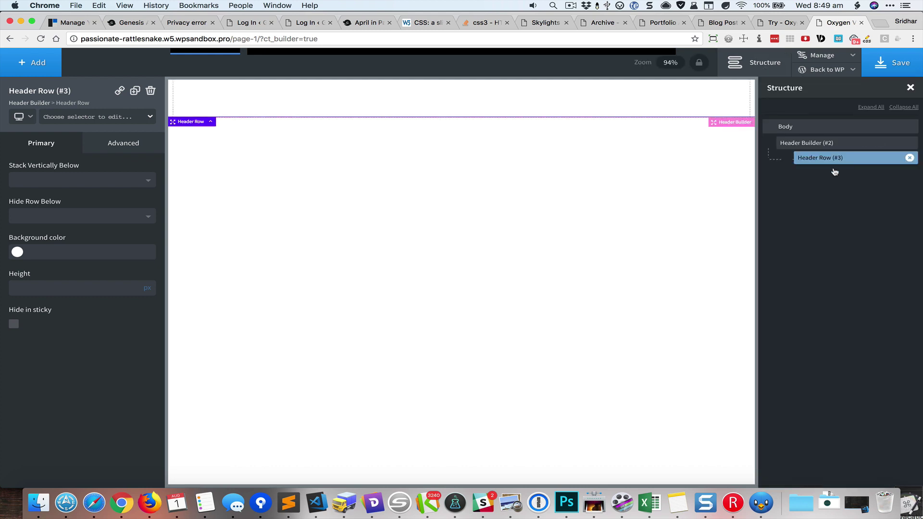
click(786, 159)
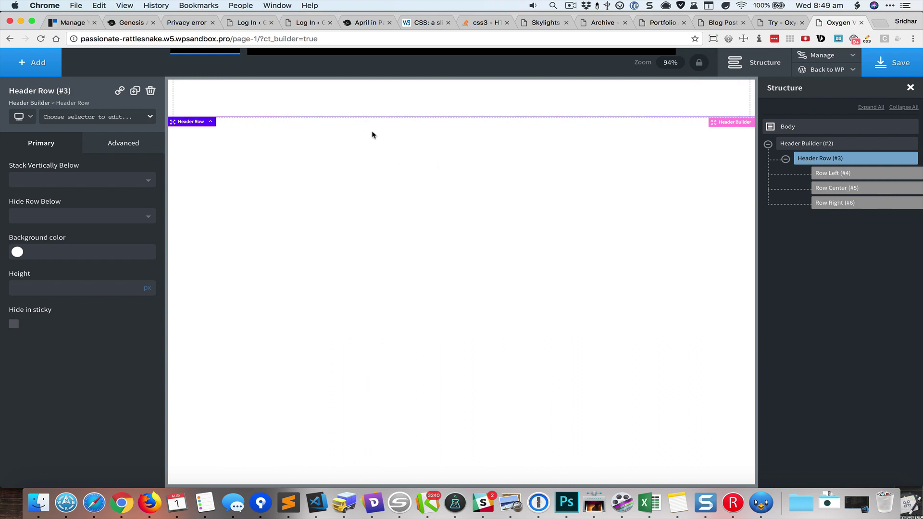
- Add a text block reading 'Header Left' to the left section, deleting a stray Text Link
click(330, 52)
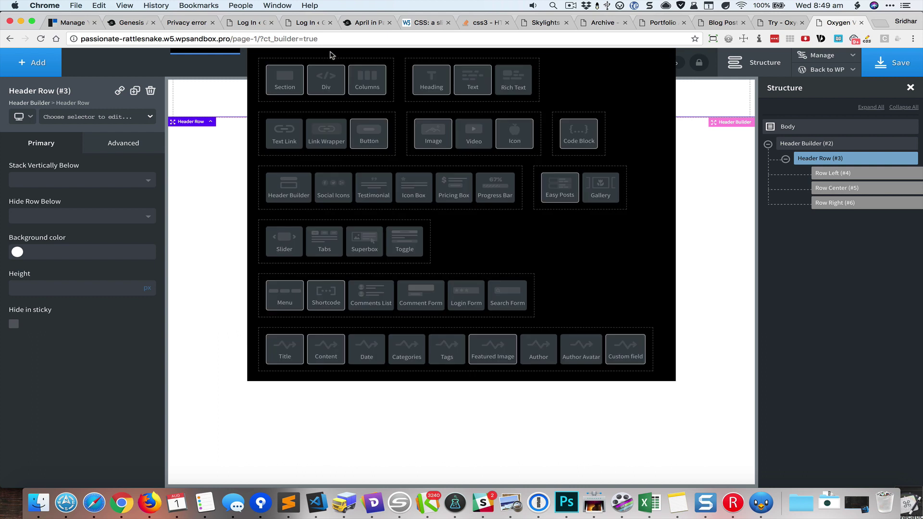
click(287, 134)
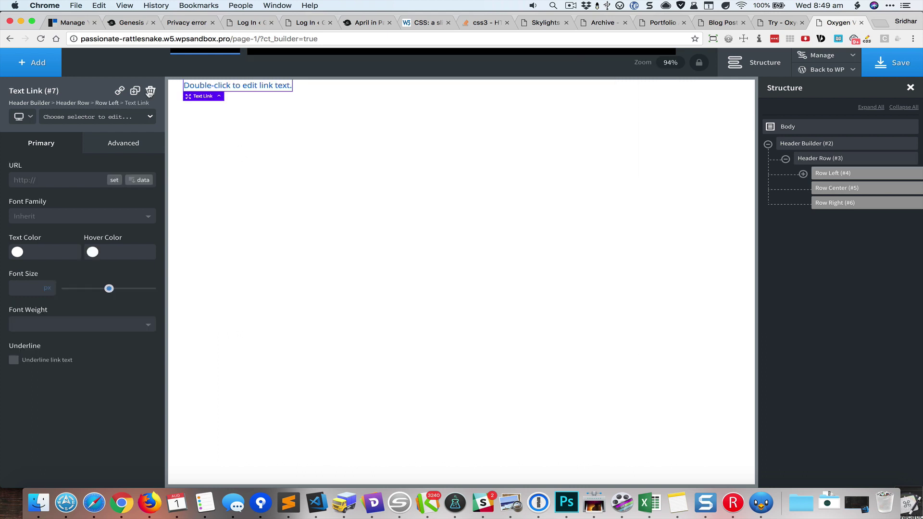
click(150, 91)
click(326, 52)
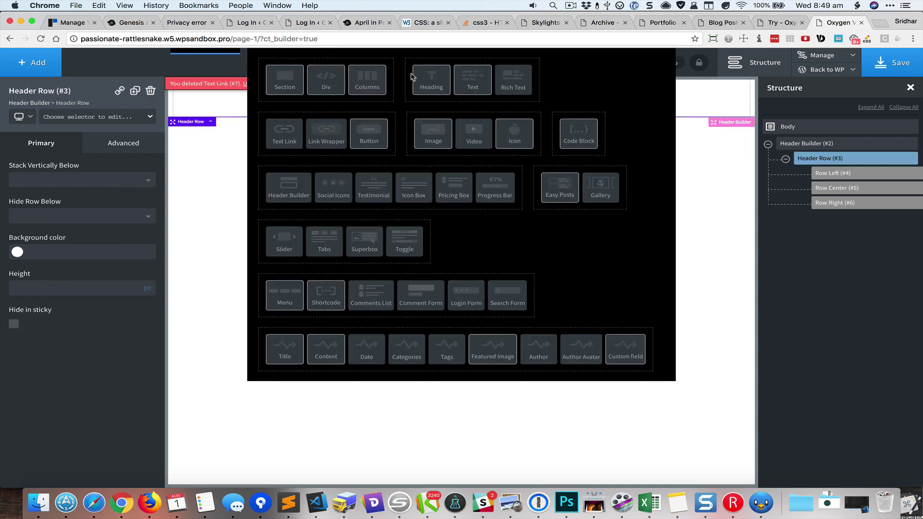
click(472, 80)
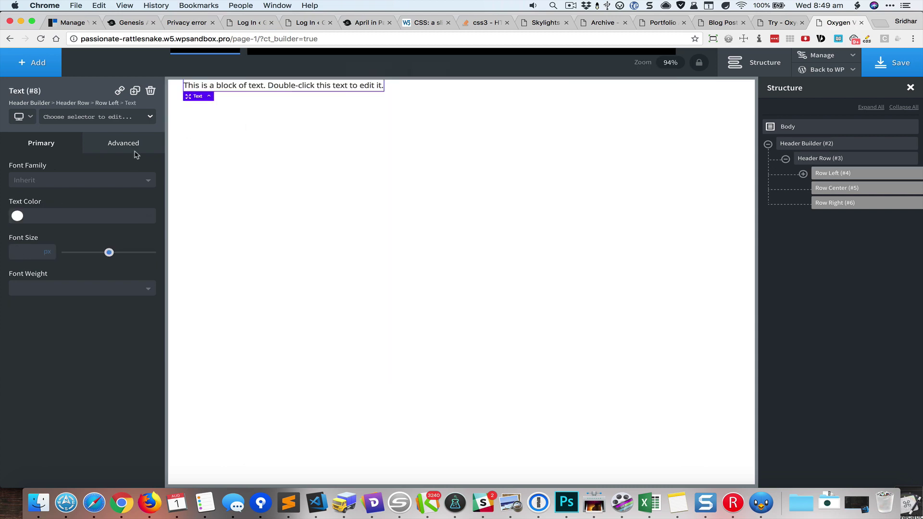
double_click(262, 91)
text(Header Left)
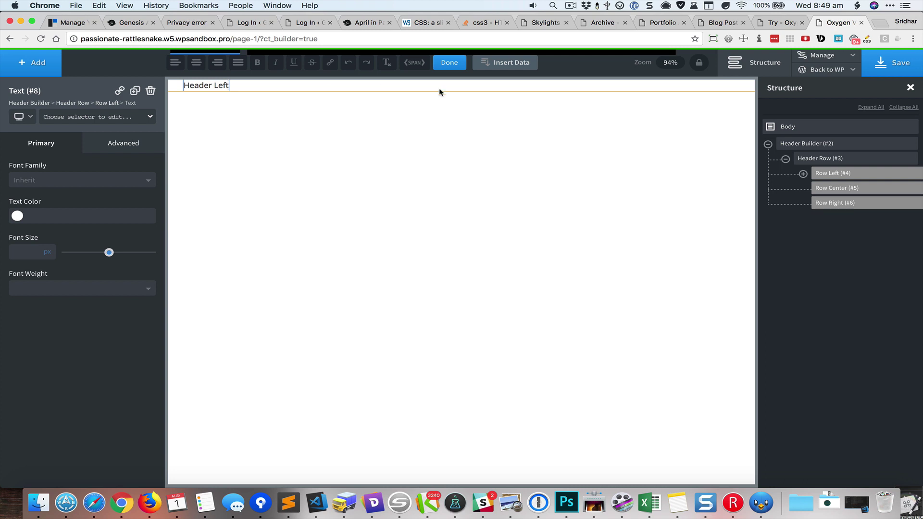
click(456, 66)
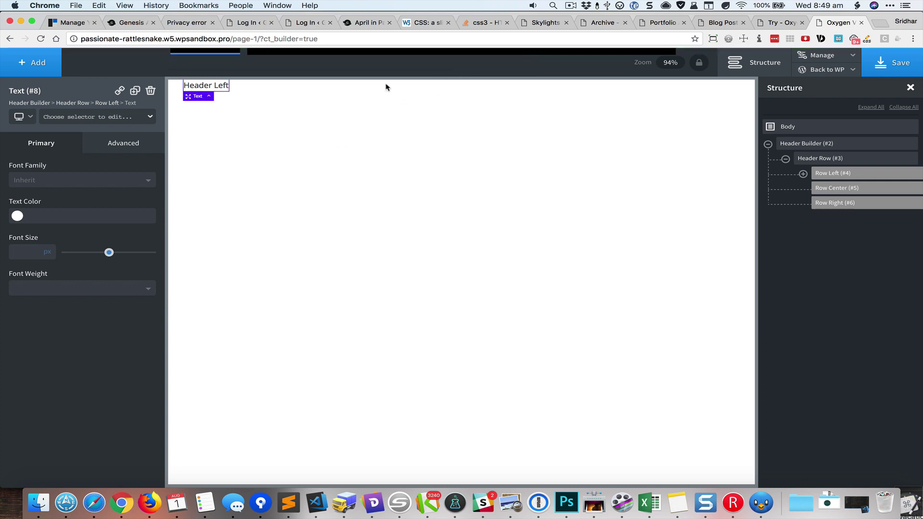
click(441, 52)
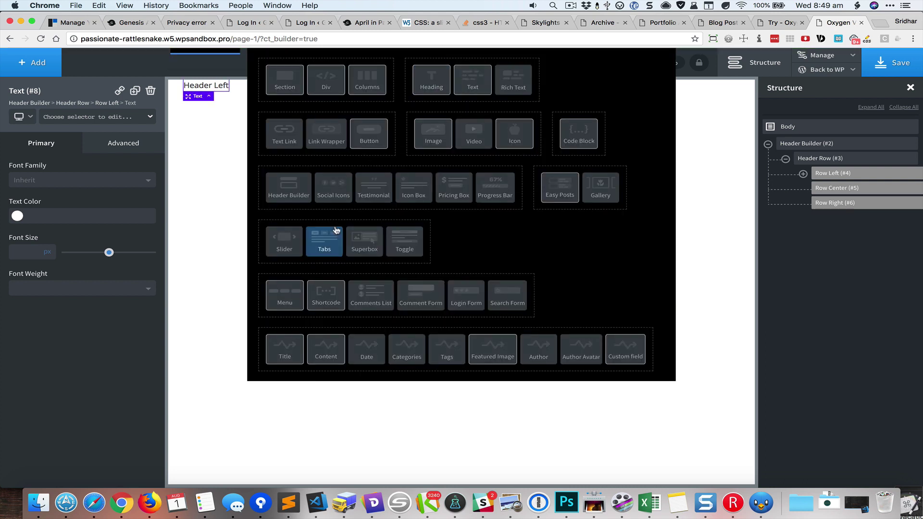
- Add a Menu element and move it into the header's Row Center section
click(284, 295)
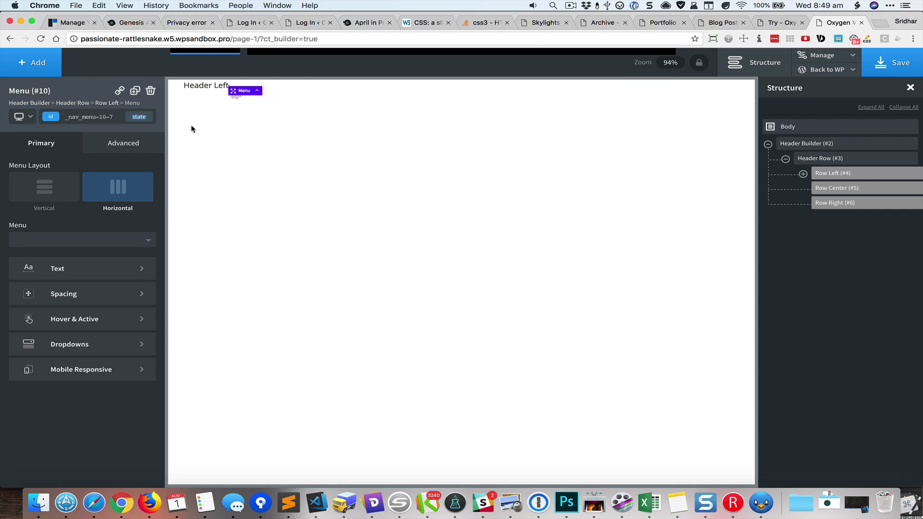
mouse_move(396, 87)
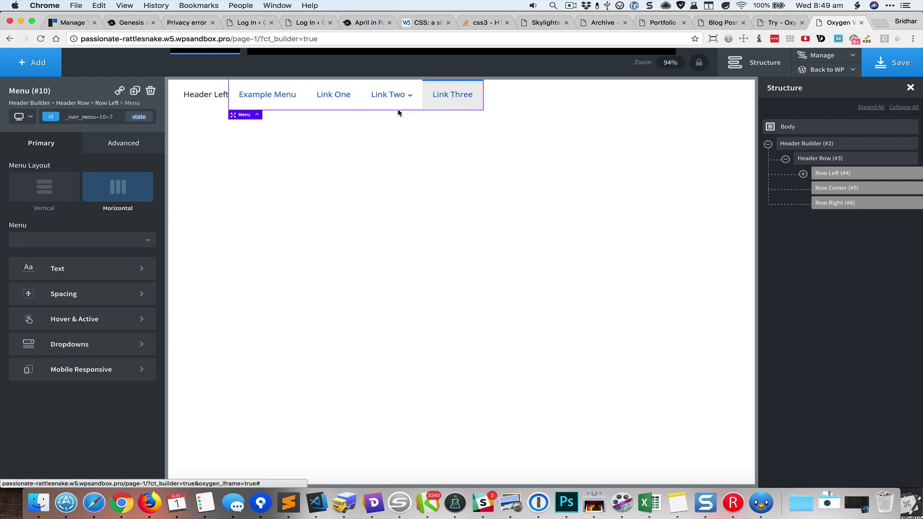
drag(233, 115, 497, 97)
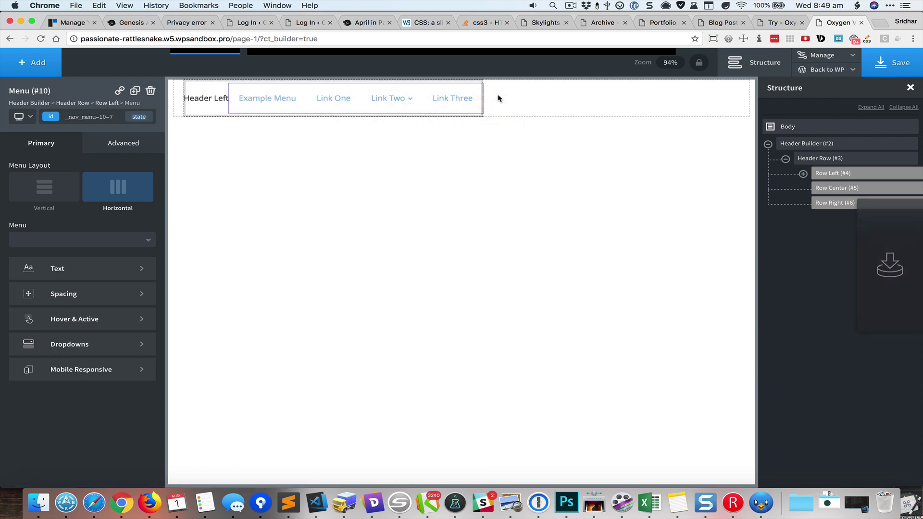
click(803, 189)
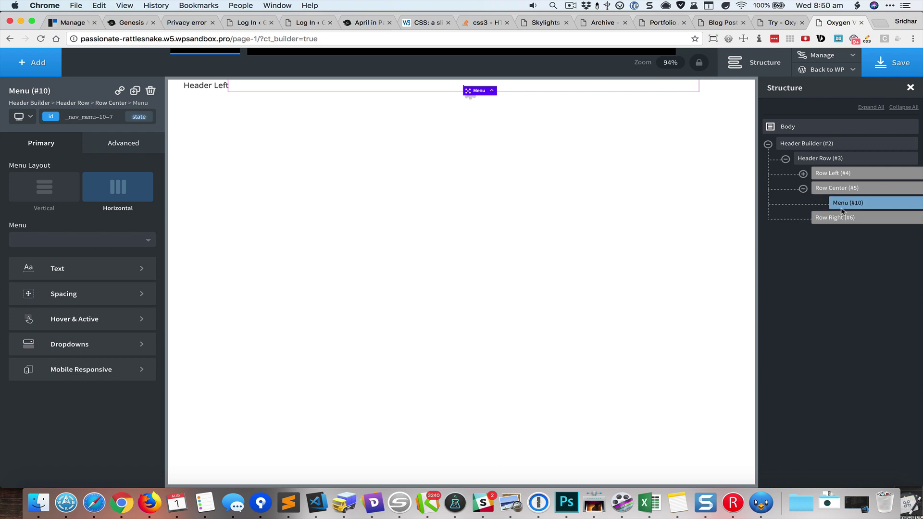
- Add a text block after the menu and replace its placeholder with 'Header Right 1'
mouse_move(439, 58)
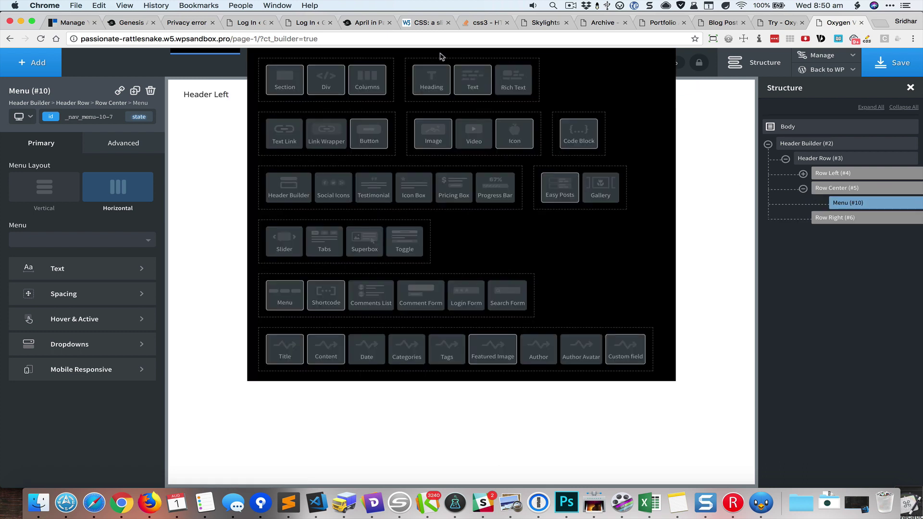
click(473, 81)
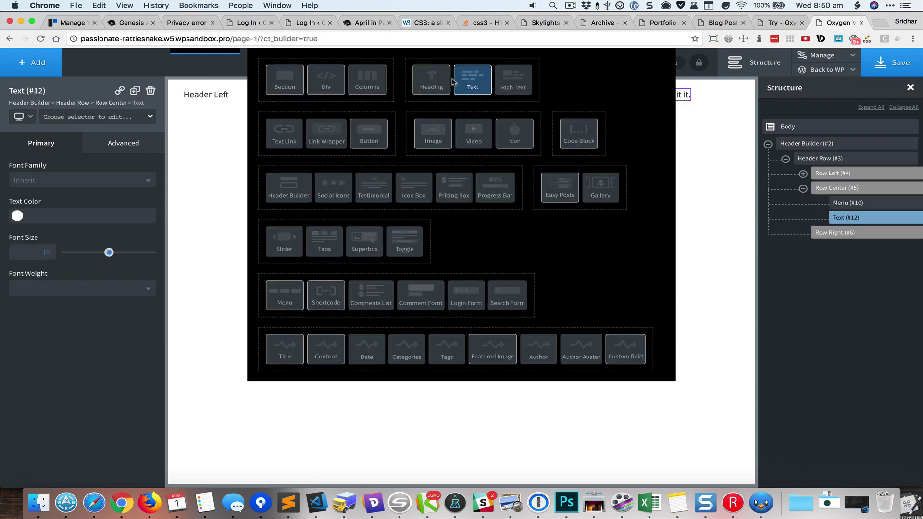
double_click(642, 98)
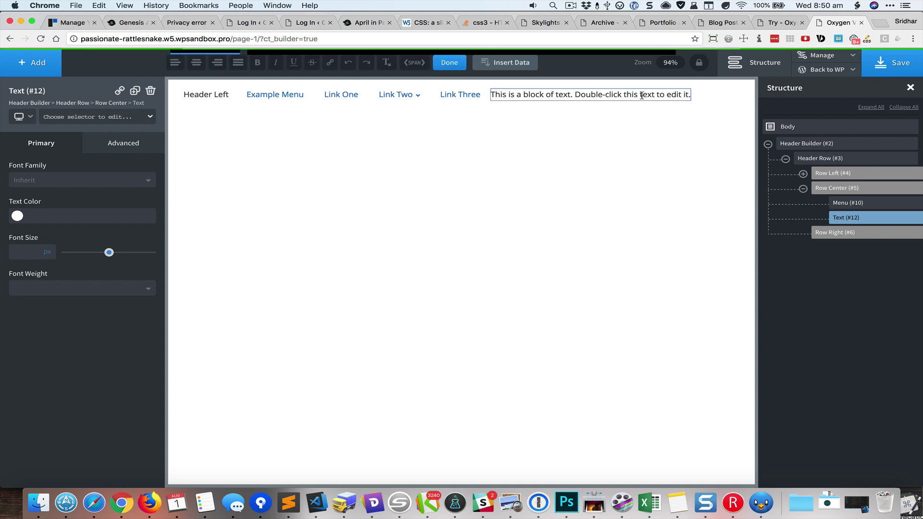
key(ctrl+a)
text(Header Right 1)
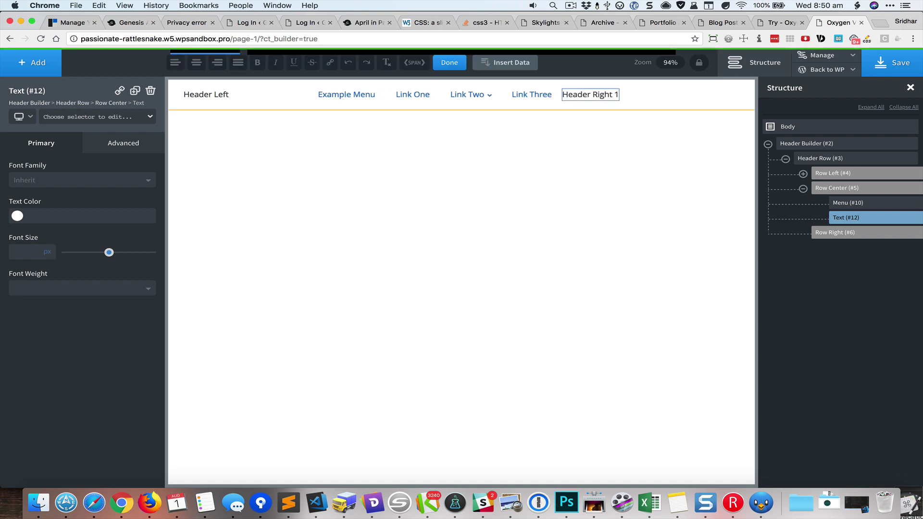
- Move the 'Header Right 1' text into the header's Row Right section
click(461, 66)
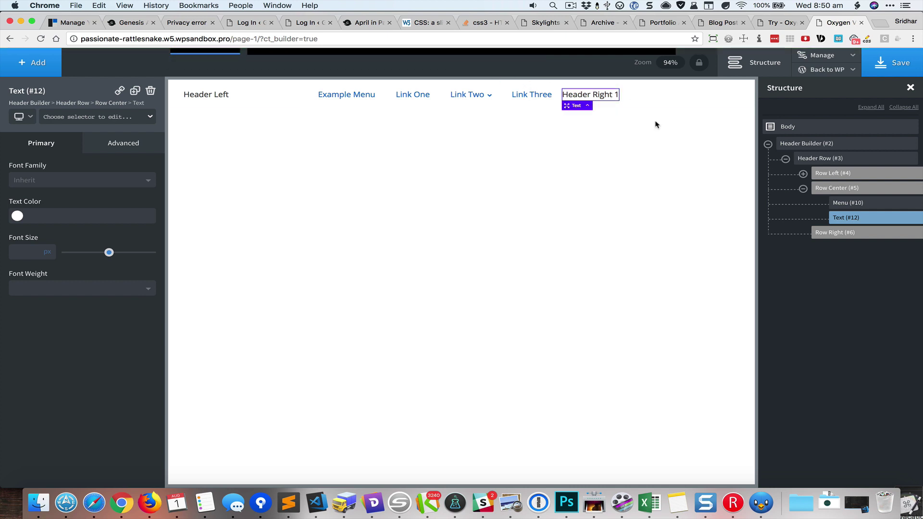
drag(567, 106, 723, 89)
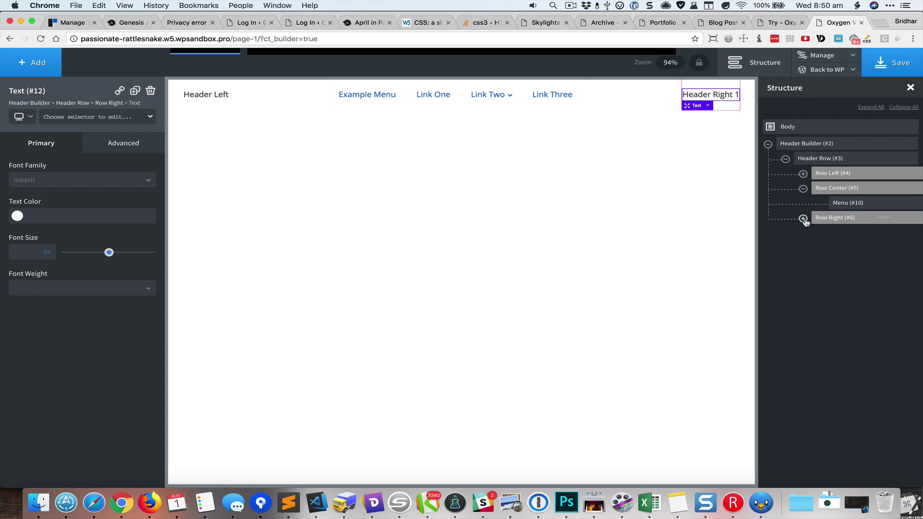
click(803, 219)
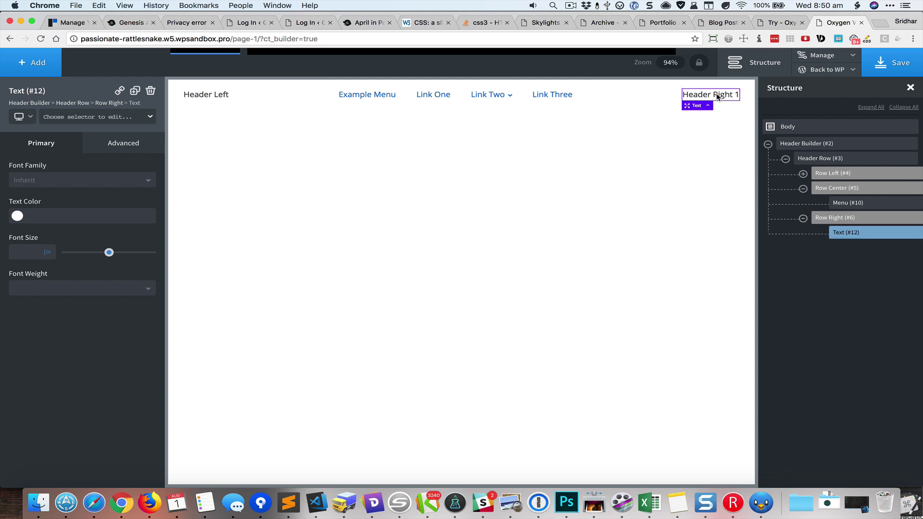
- Duplicate the text, change the copy to 'Header Right 2', and save the page
click(135, 90)
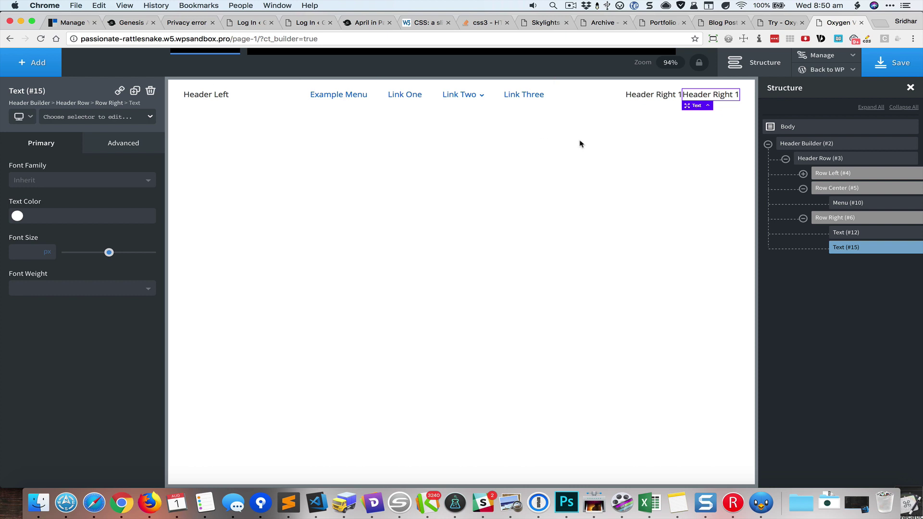
double_click(716, 94)
key(BackSpace)
text(2)
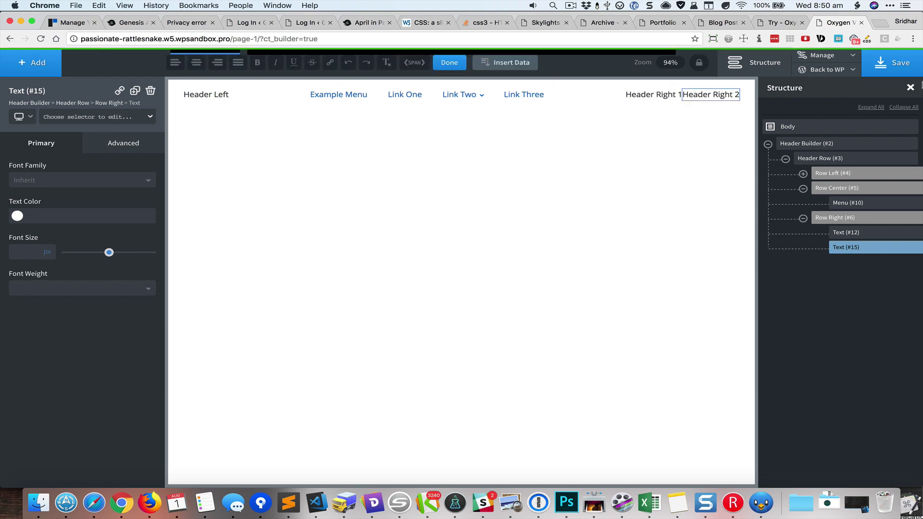
click(904, 73)
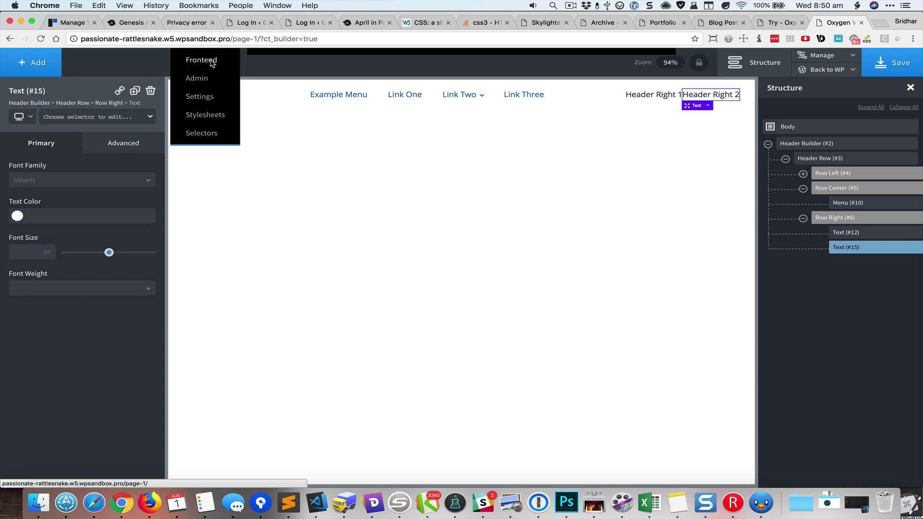
- View the saved Page 1 live and inspect its header with DevTools
click(212, 61)
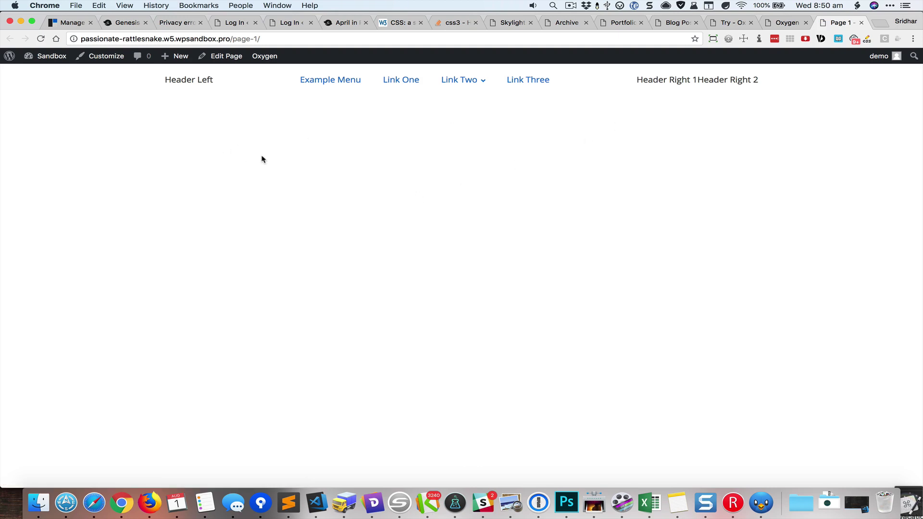
key(super+shift+c)
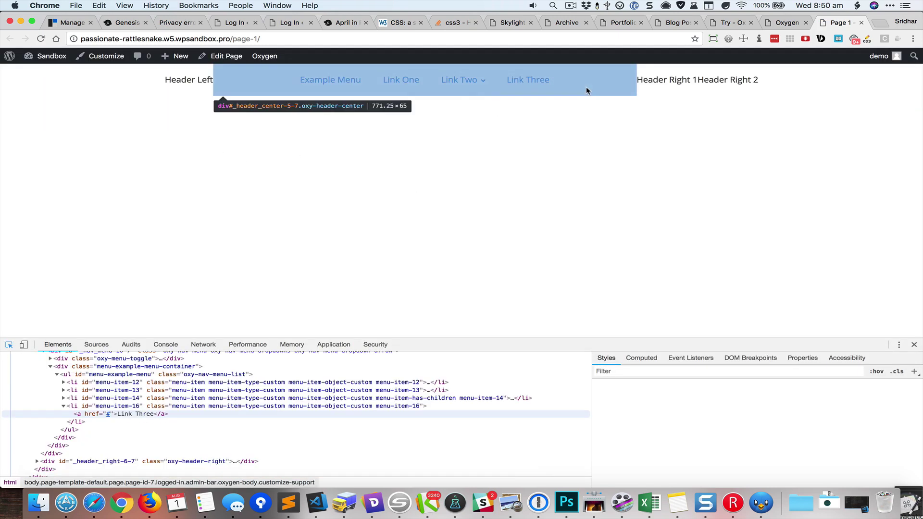
click(587, 91)
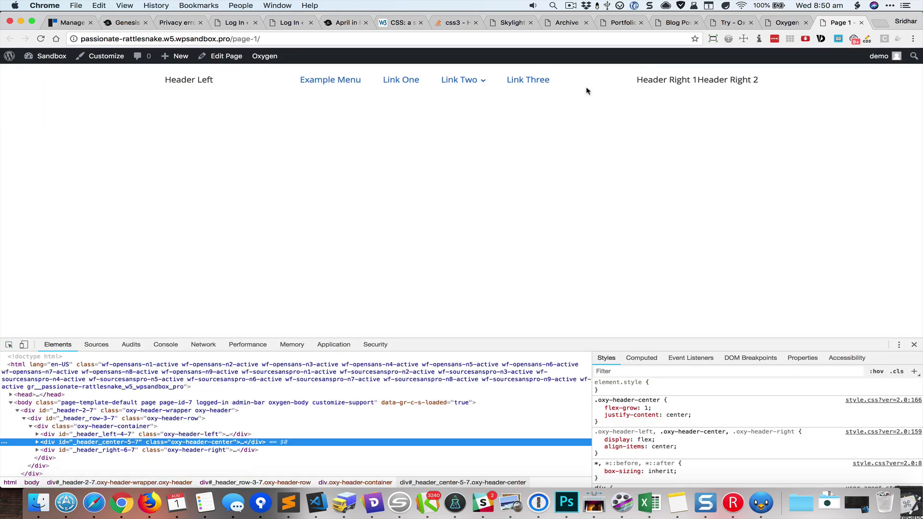
- Walk the markup from oxy-header-container to the Header Right 1 and 2 text blocks
click(51, 427)
scroll(51, 428, down, 2)
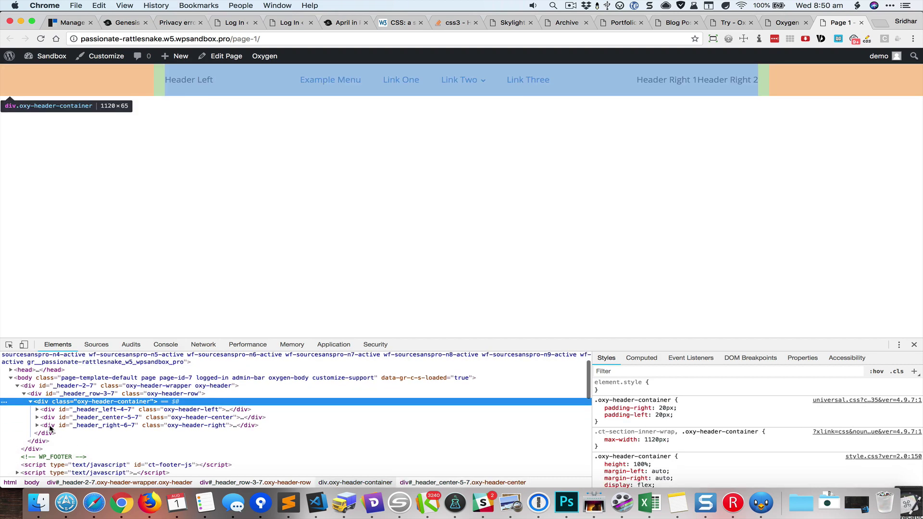
click(53, 411)
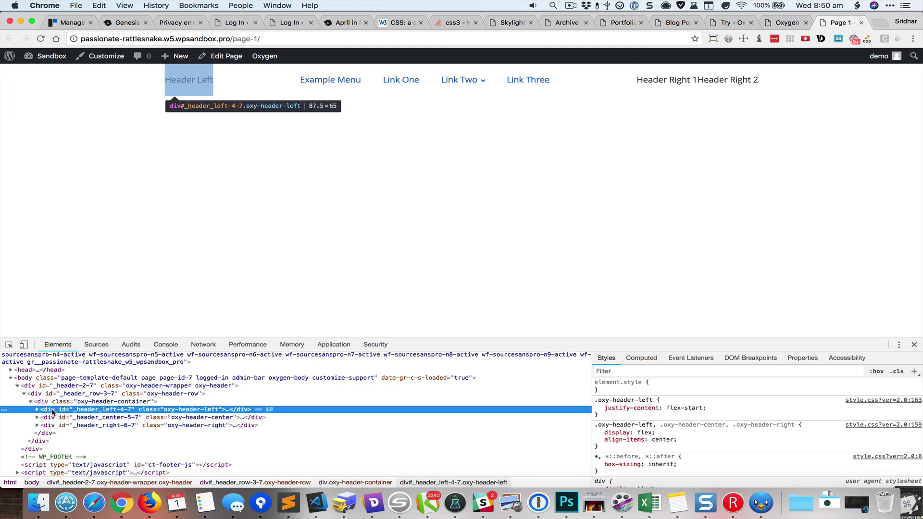
key(Down)
key(Down)
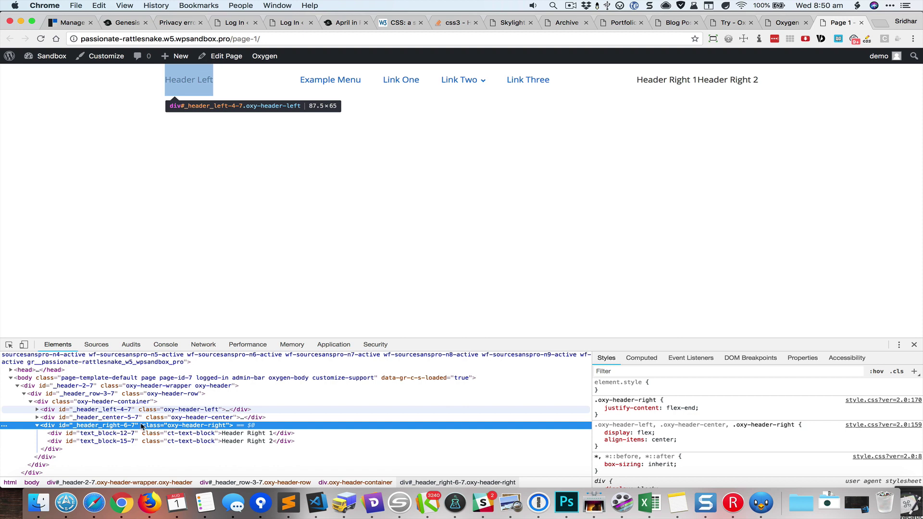
key(Right)
click(112, 434)
key(Down)
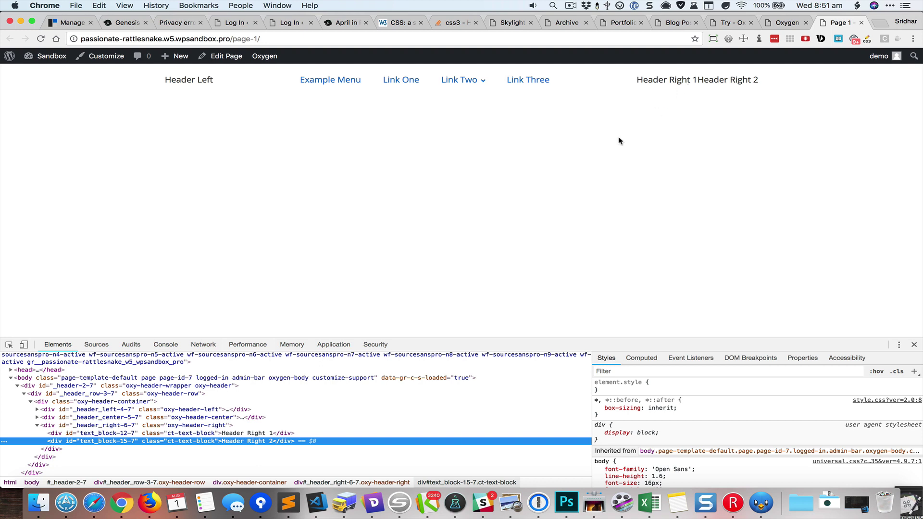
click(775, 22)
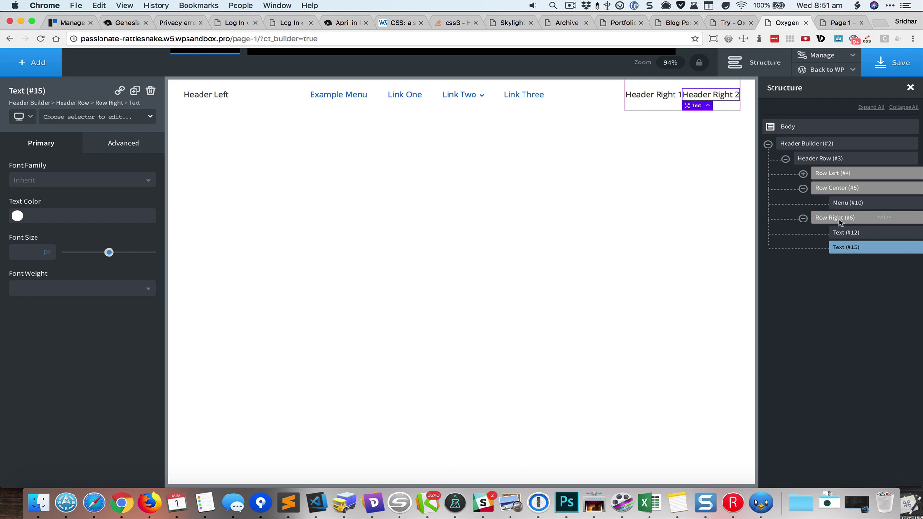
click(820, 158)
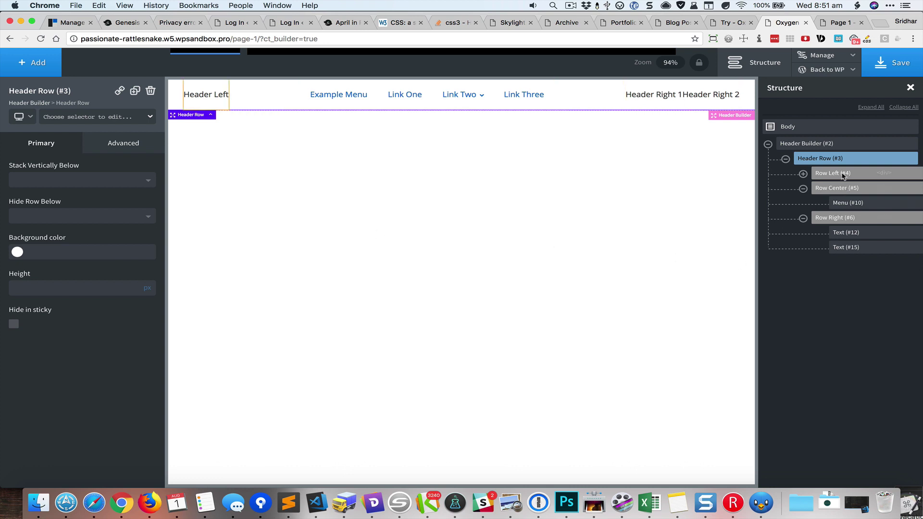
click(841, 23)
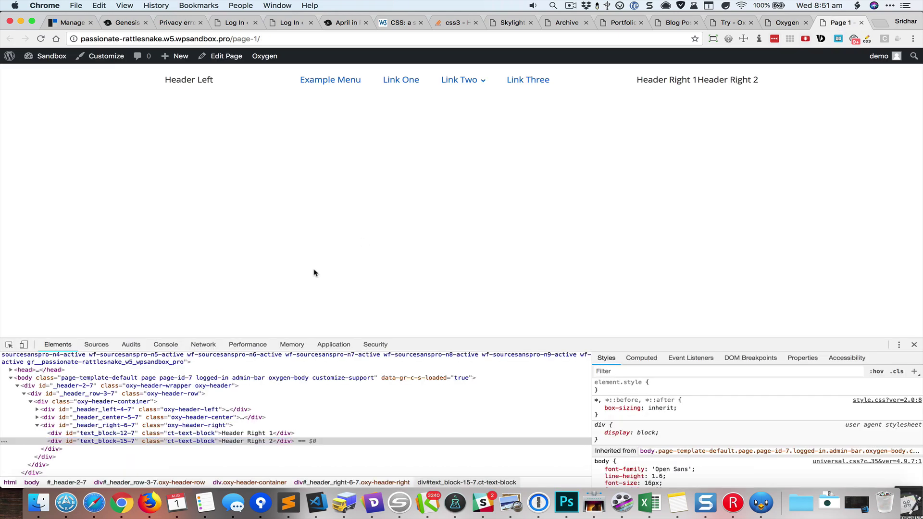
- Select the header_right div, copy its oxy-header-right class, and return to Oxygen
scroll(127, 429, down, 2)
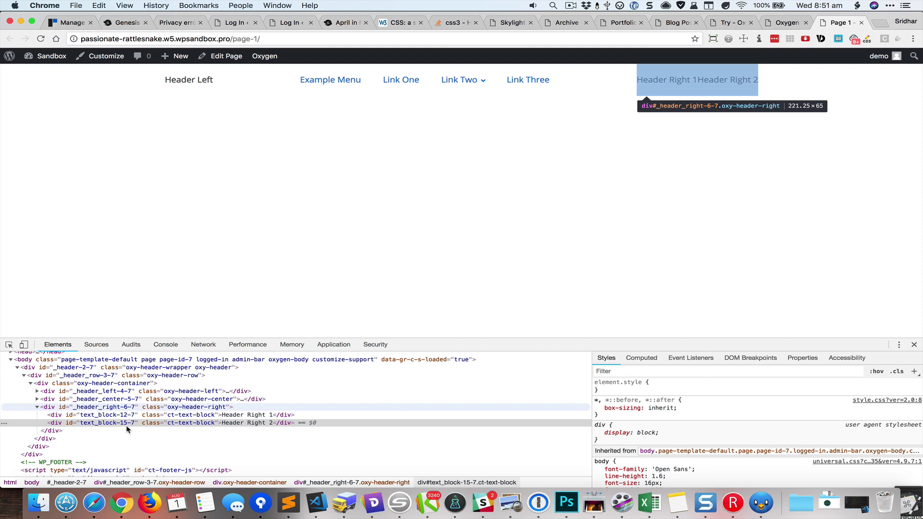
click(63, 408)
key(Left)
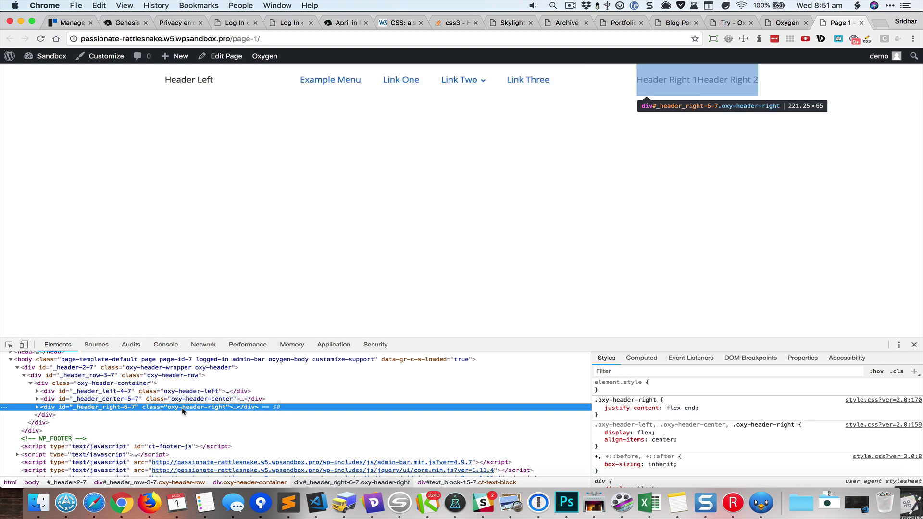
double_click(206, 407)
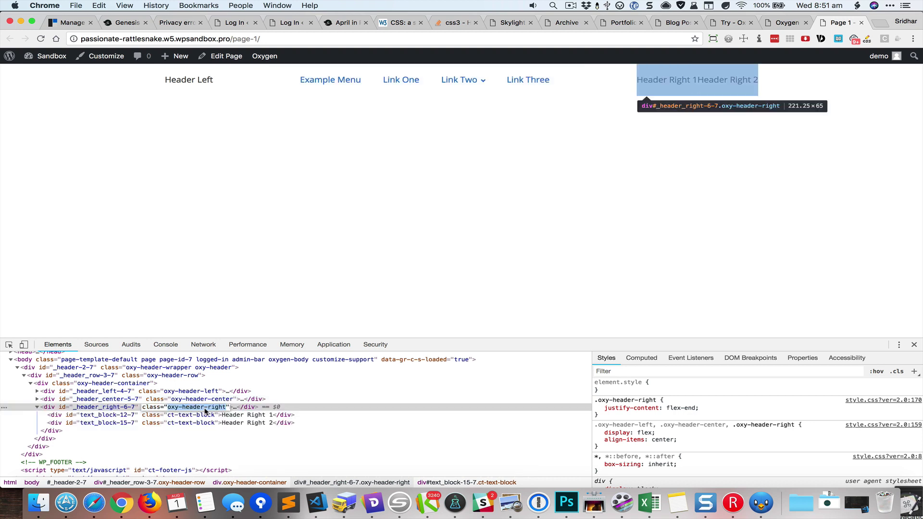
click(788, 24)
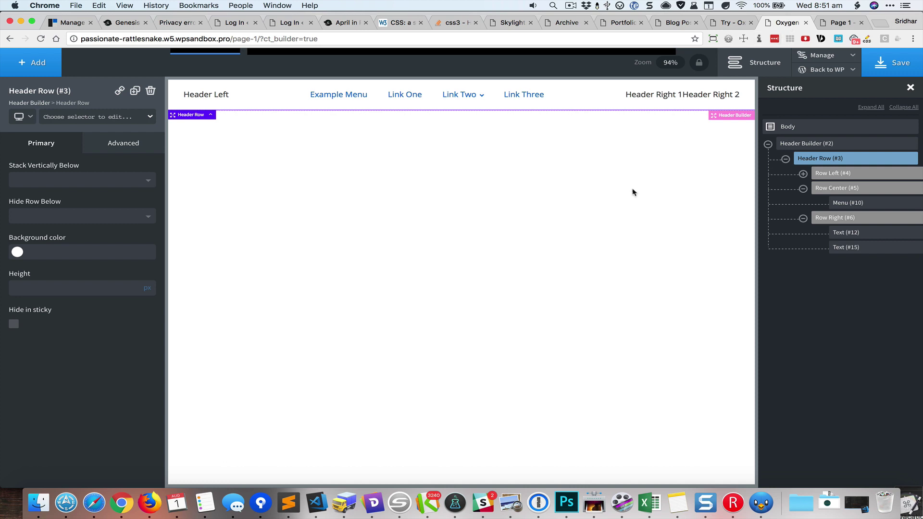
- Create a new custom selector folder under Manage > Selectors, giving it a name
mouse_move(198, 59)
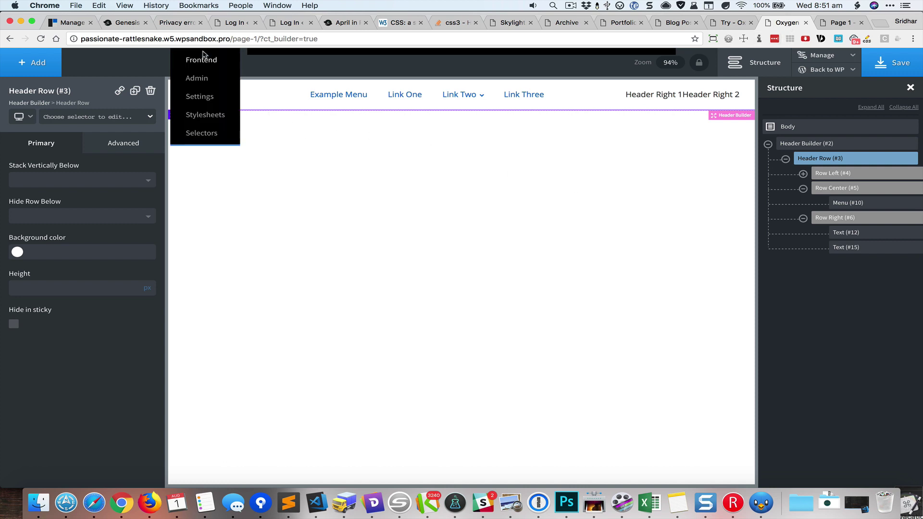
click(202, 132)
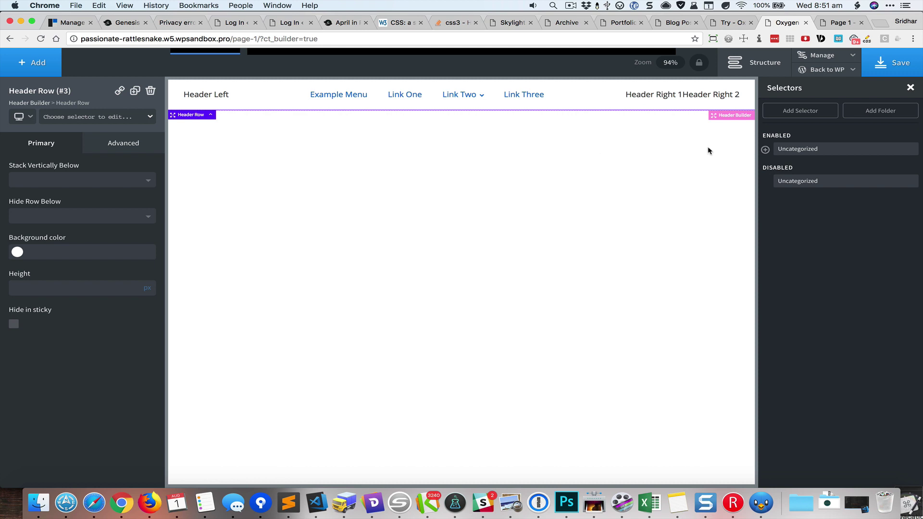
click(879, 119)
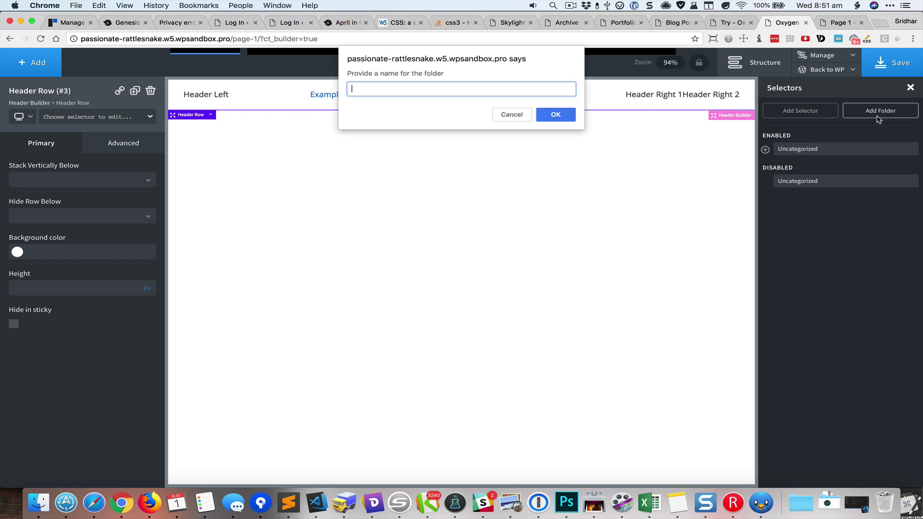
text(Sridhar)
click(572, 118)
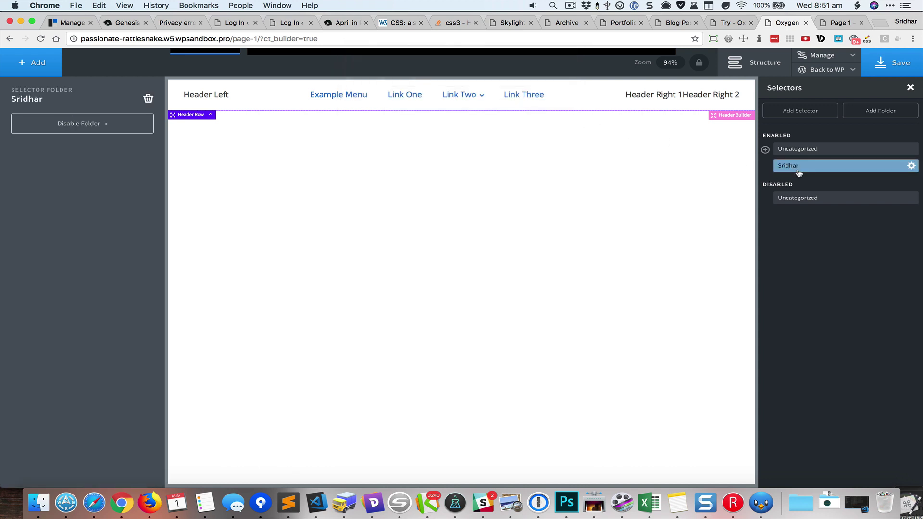
- Add a custom selector '.oxy-header-right' by pasting the copied class name
click(824, 118)
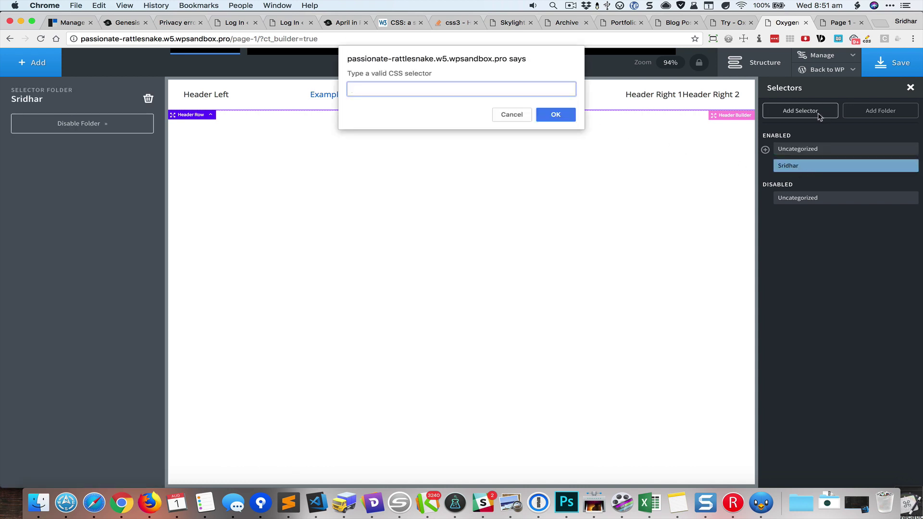
key(super+v)
key(super+Left)
key(super+a)
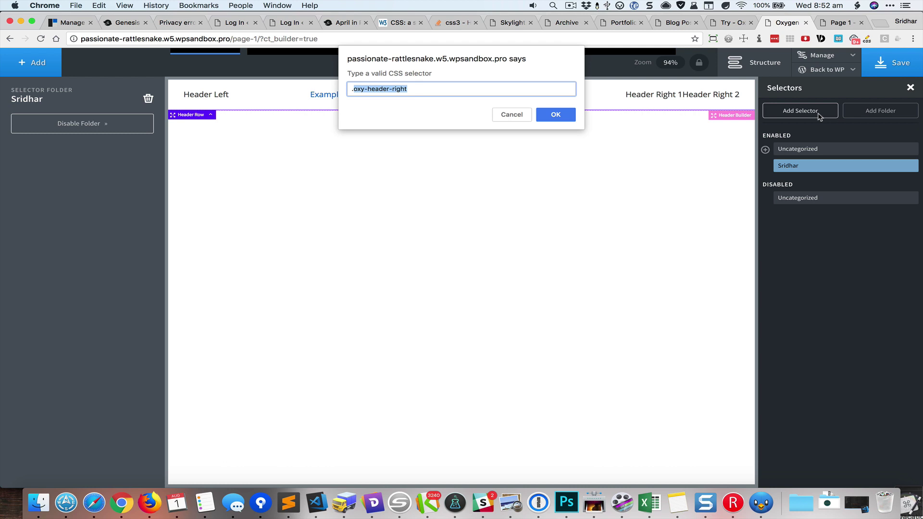
key(Right)
key(shift+Left)
key(shift+Left)
key(shift+Left)
key(shift+Left)
key(shift+Left)
click(565, 119)
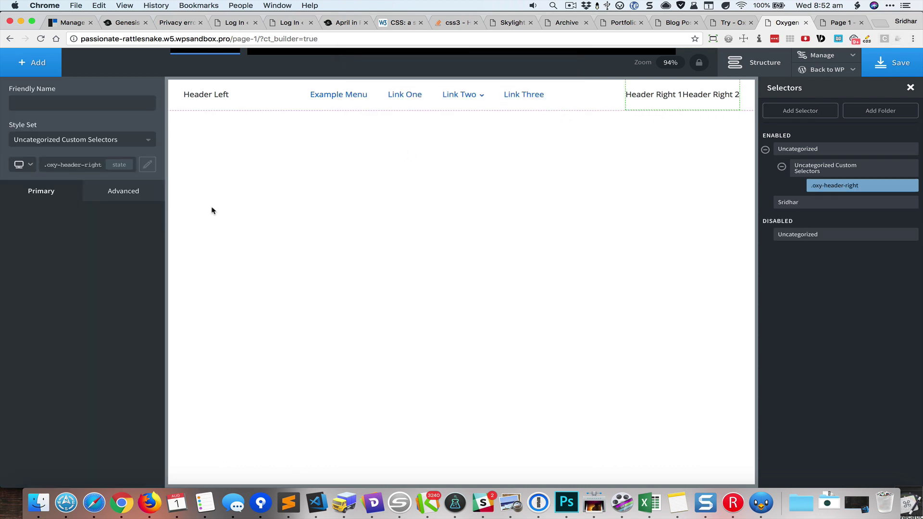
- Give .oxy-header-right Display flex with column Flex Direction under Advanced > Layout, then save
click(124, 192)
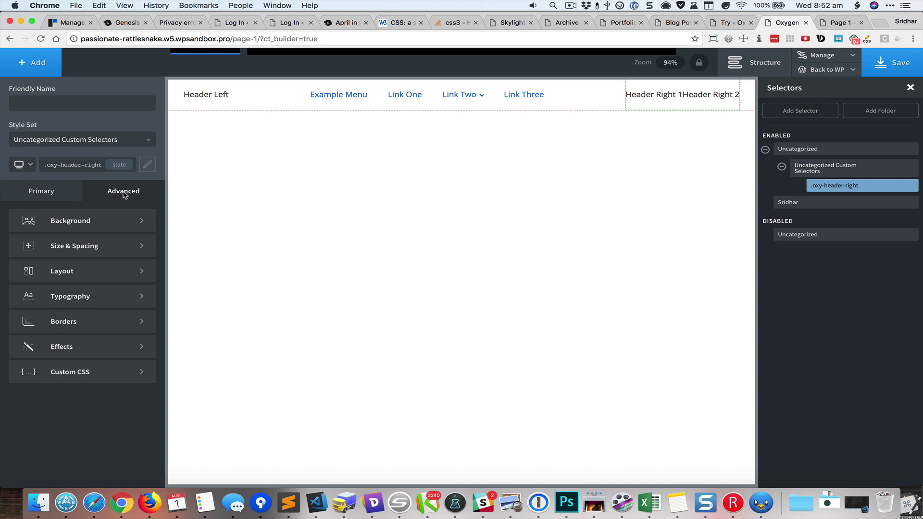
click(107, 271)
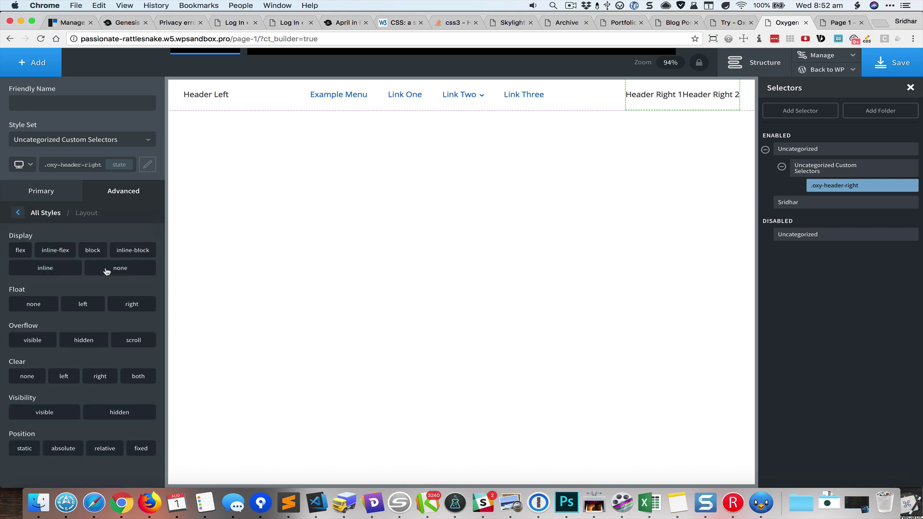
click(23, 253)
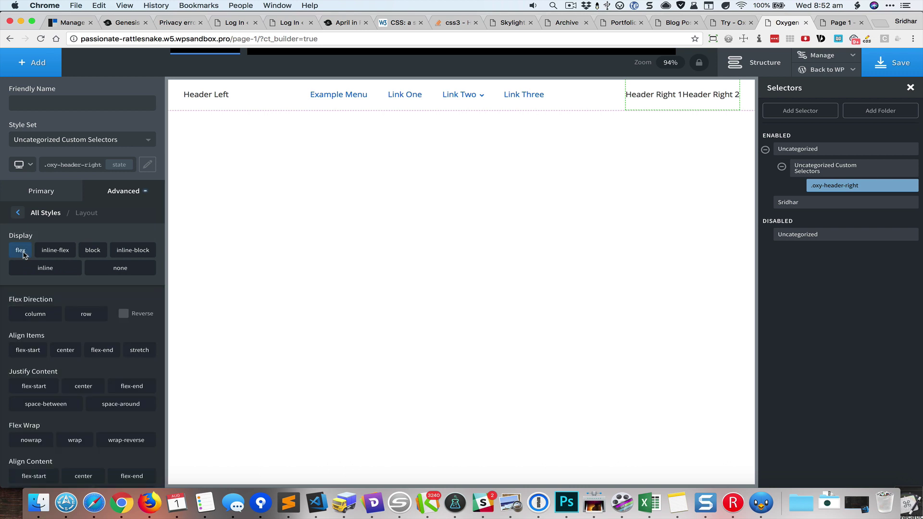
scroll(22, 250, down, 1)
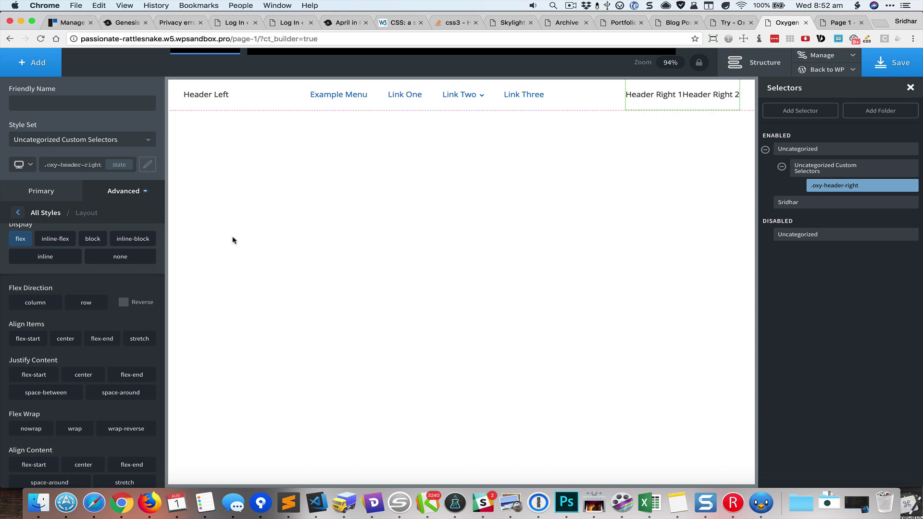
click(38, 305)
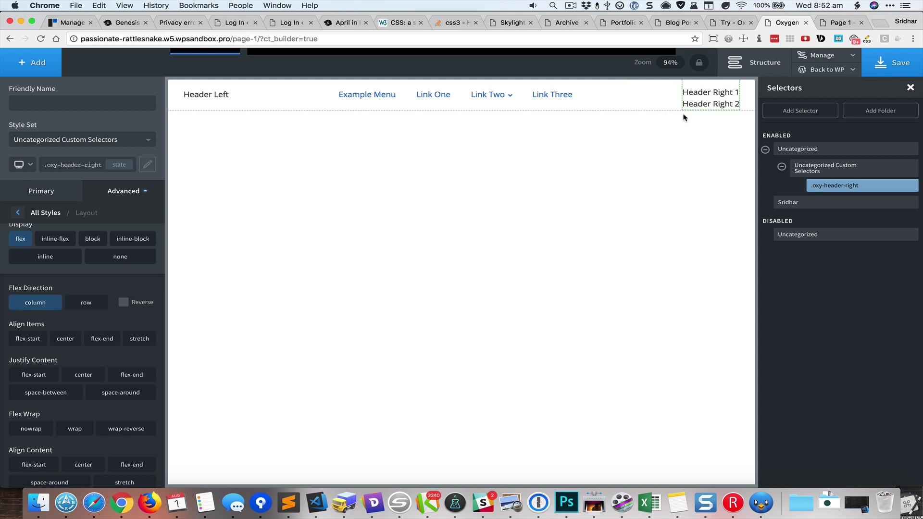
click(902, 62)
- Reload the live Page 1 to check the stacked right header, then reopen Oxygen's Structure tree
click(841, 23)
key(alt+super+i)
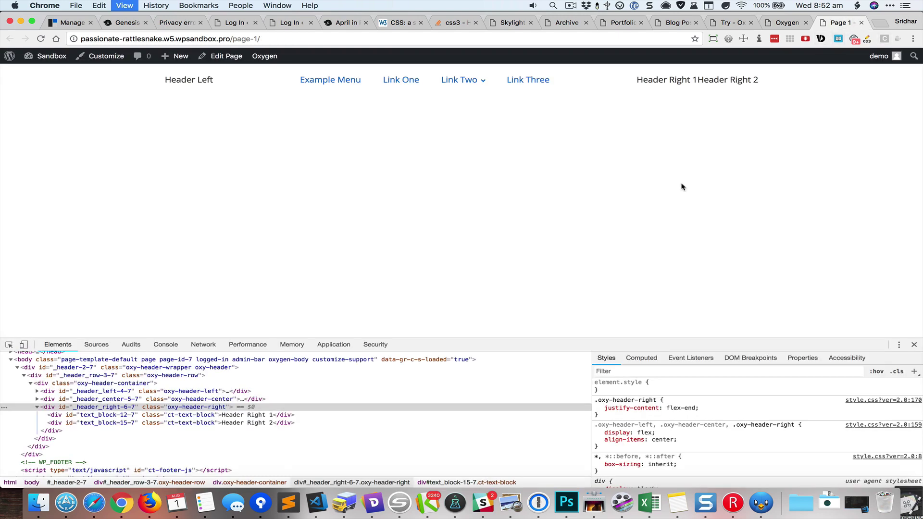
key(super+r)
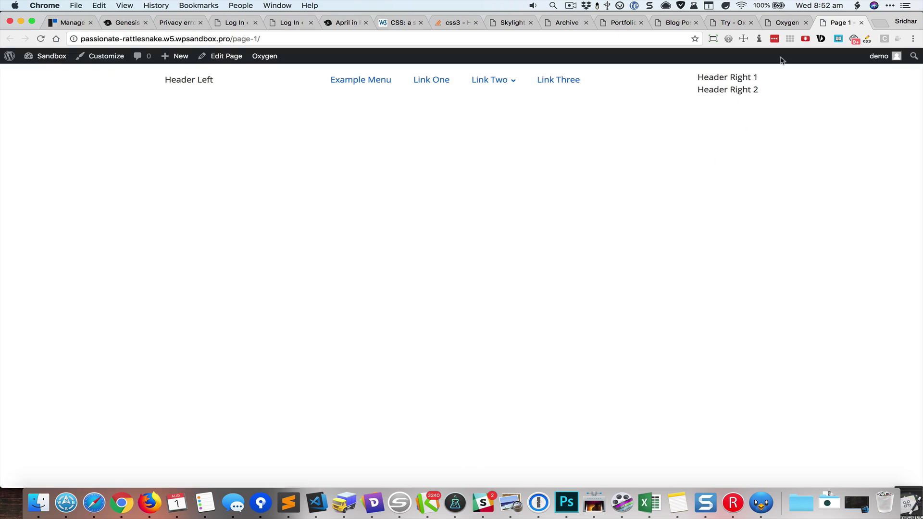
click(788, 24)
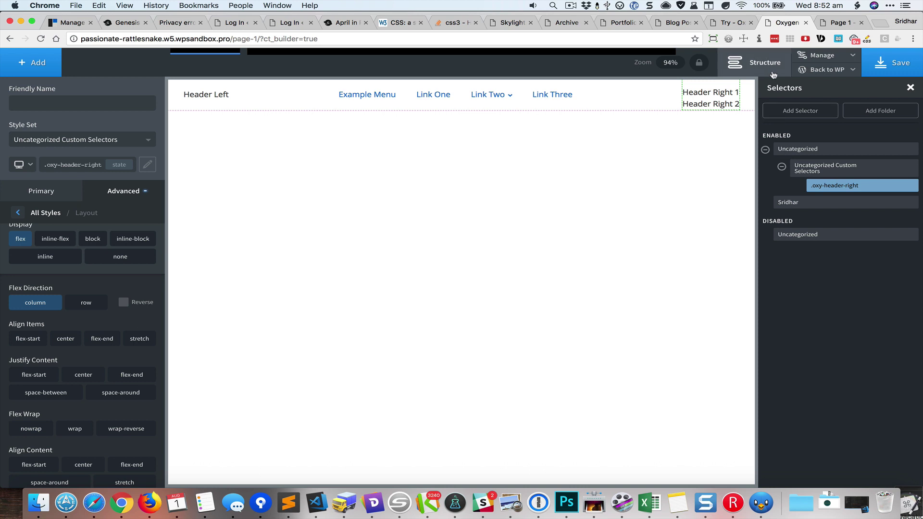
click(754, 63)
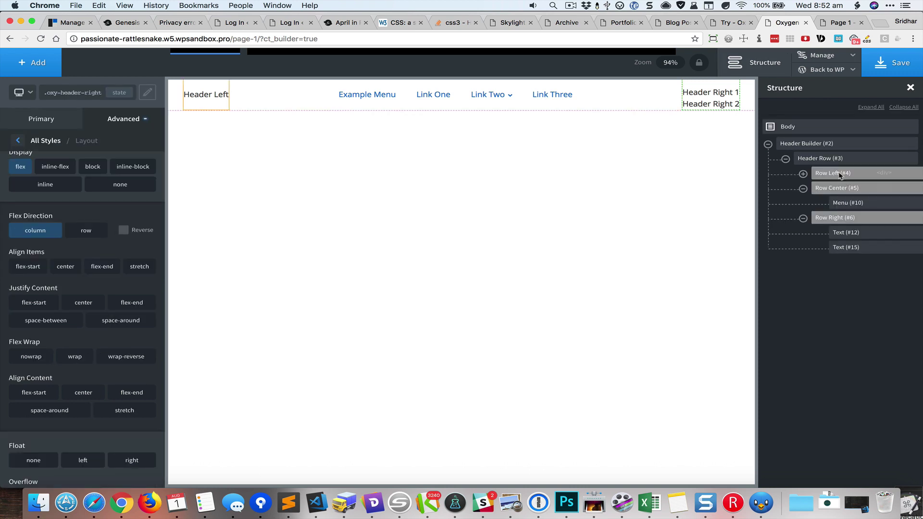